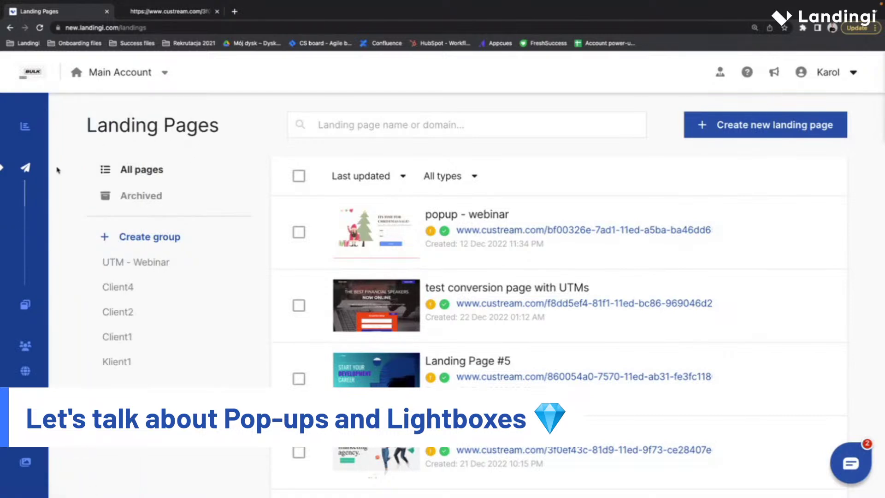
# - Open the Lightboxes list under Landing Pages and look through the existing lightboxes
pyautogui.moveTo(38, 169)
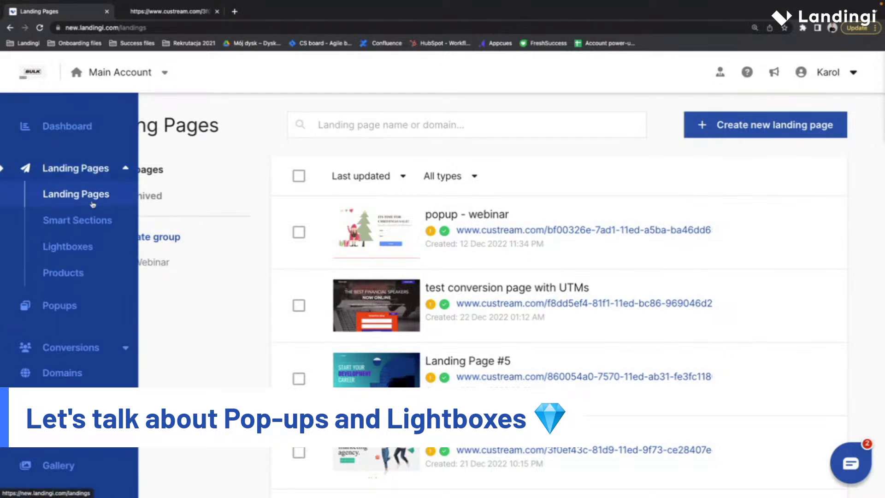
pyautogui.click(84, 253)
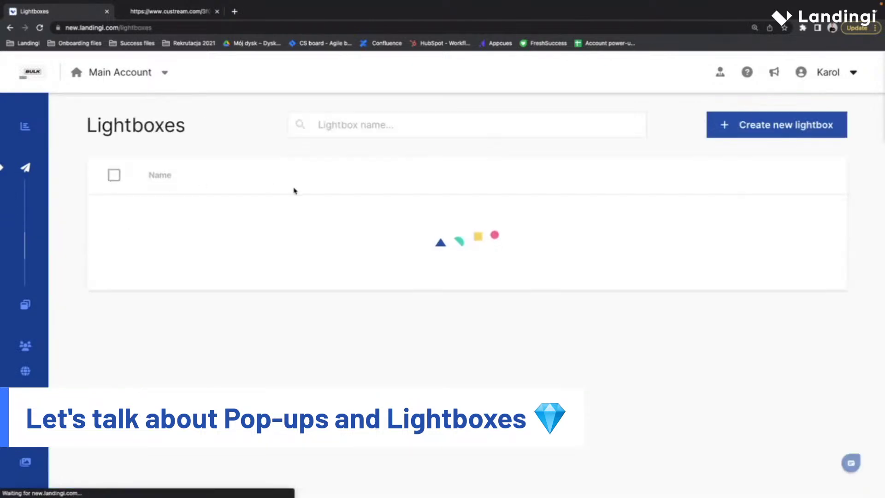
pyautogui.scroll(-3, 317, 271)
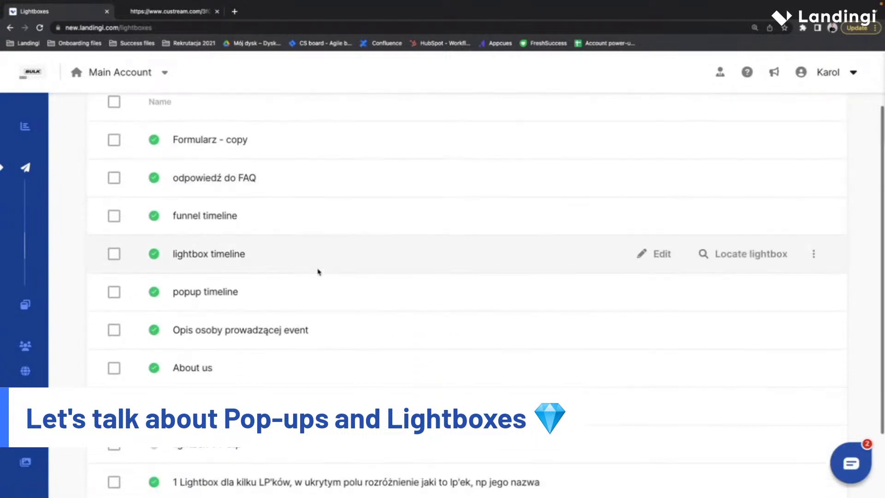
pyautogui.scroll(3, 332, 323)
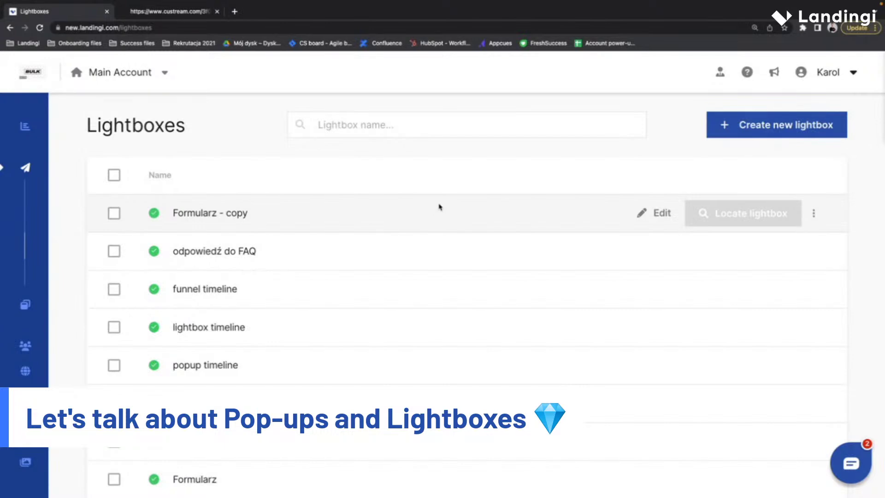
# - Duplicate the "Formularz - copy" lightbox under the name "Formularz - copy - copy"
pyautogui.click(815, 220)
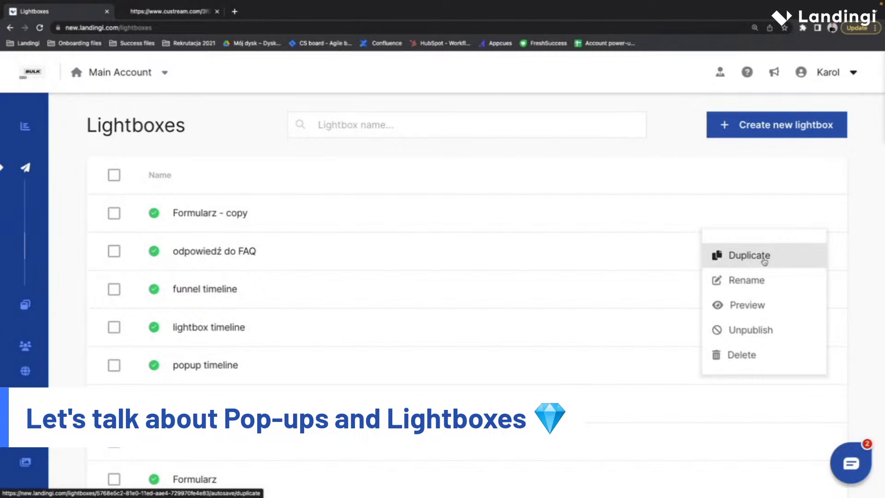
pyautogui.click(852, 222)
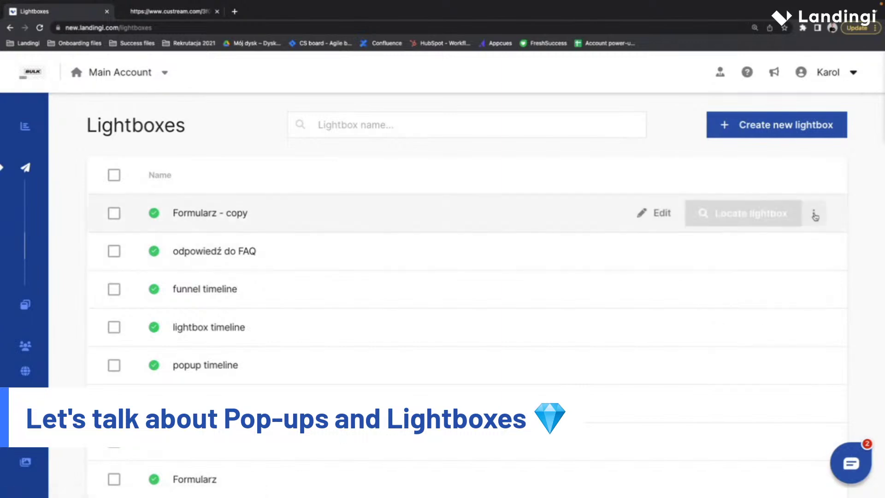
pyautogui.click(815, 213)
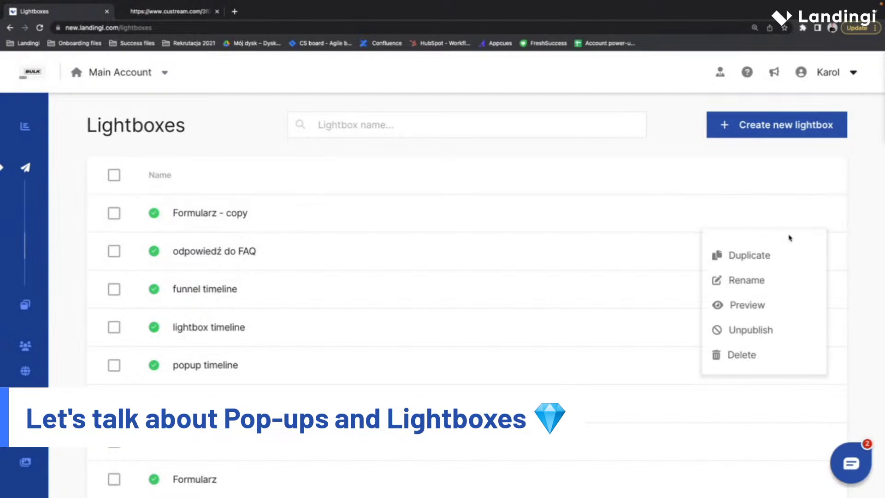
pyautogui.click(779, 264)
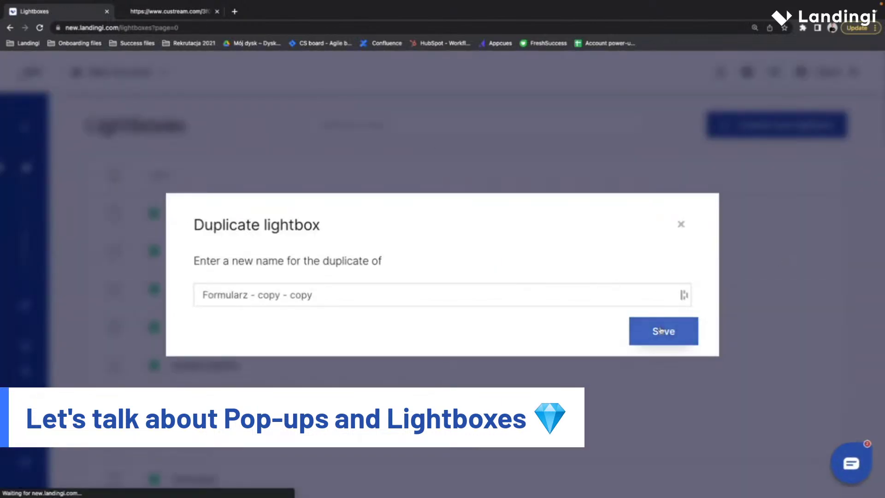
pyautogui.click(661, 331)
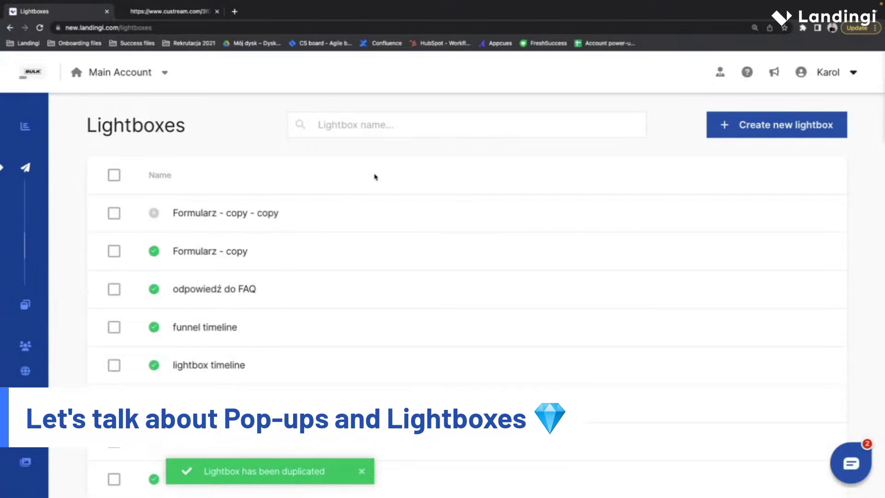
# - Open the "Formularz - copy - copy" lightbox for editing and delete its form beside the pink image
pyautogui.click(657, 213)
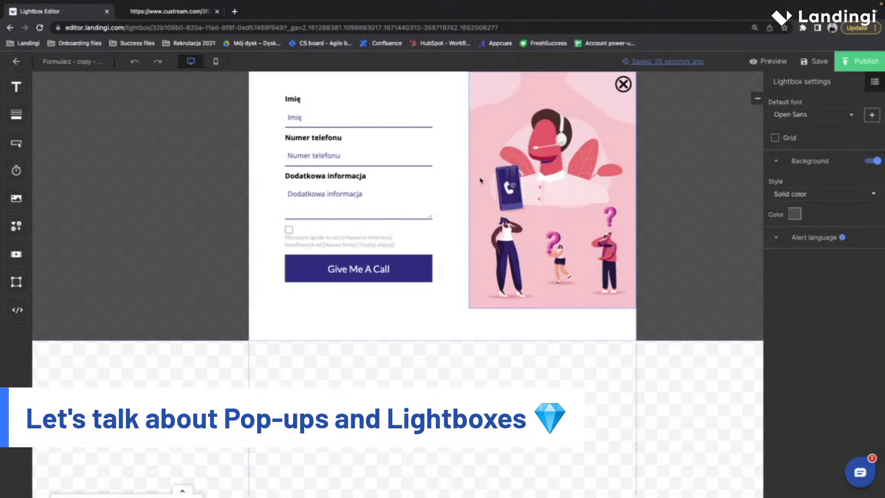
pyautogui.click(530, 158)
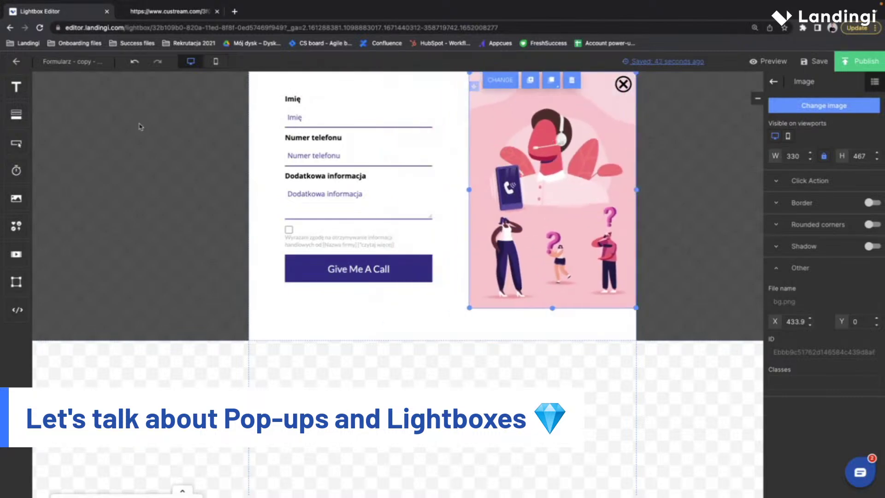
pyautogui.click(420, 85)
pyautogui.click(382, 79)
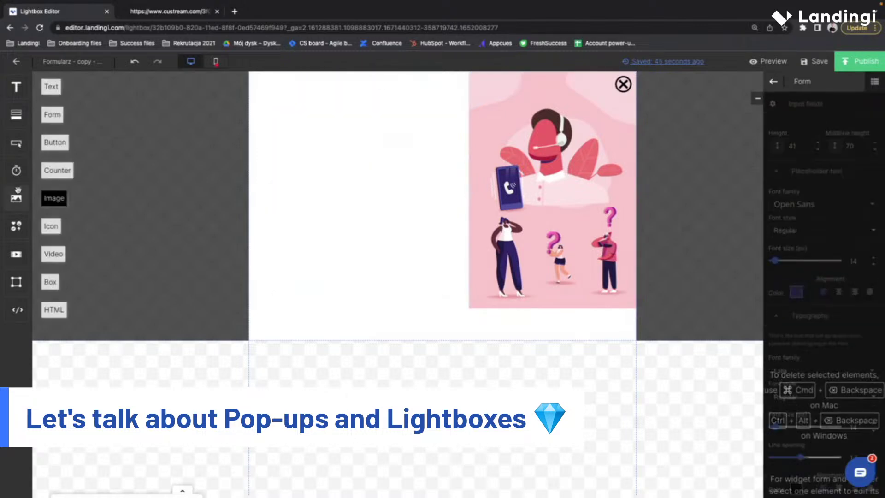
# - Place a new form with an Email field in the empty area beside the image and publish the lightbox, returning to the list
pyautogui.moveTo(17, 114); pyautogui.dragTo(314, 115)
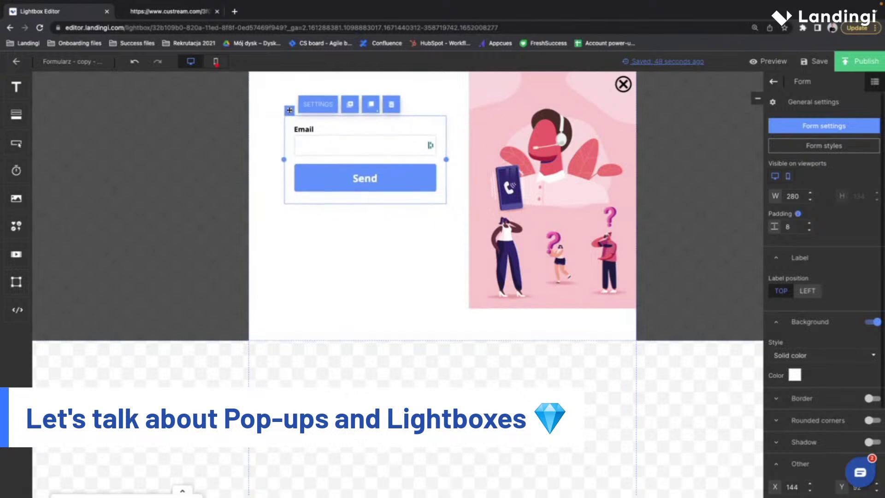
pyautogui.click(314, 111)
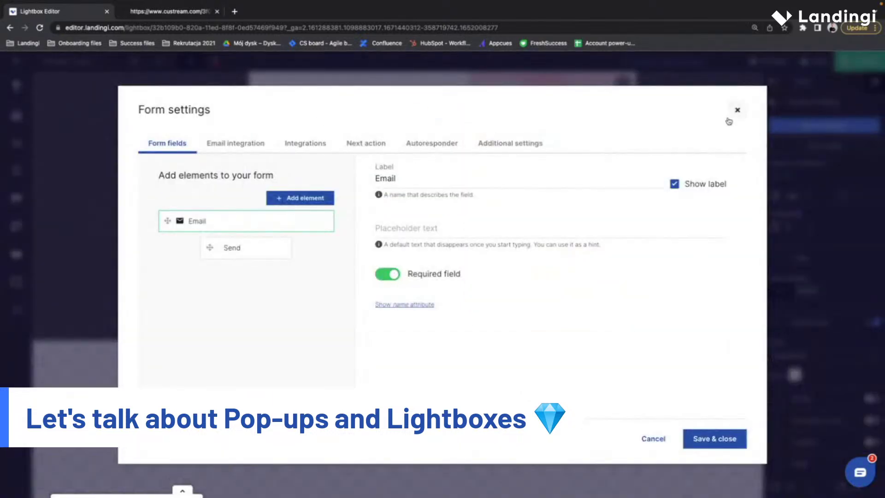
pyautogui.click(735, 113)
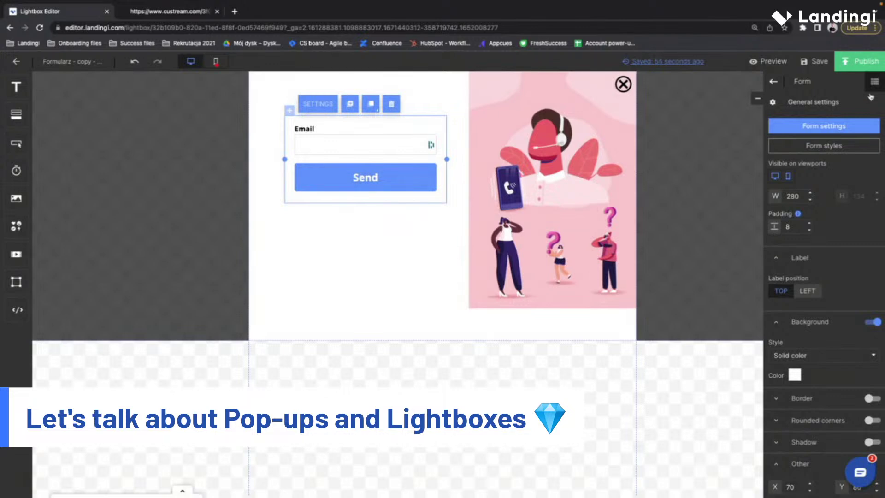
pyautogui.click(862, 68)
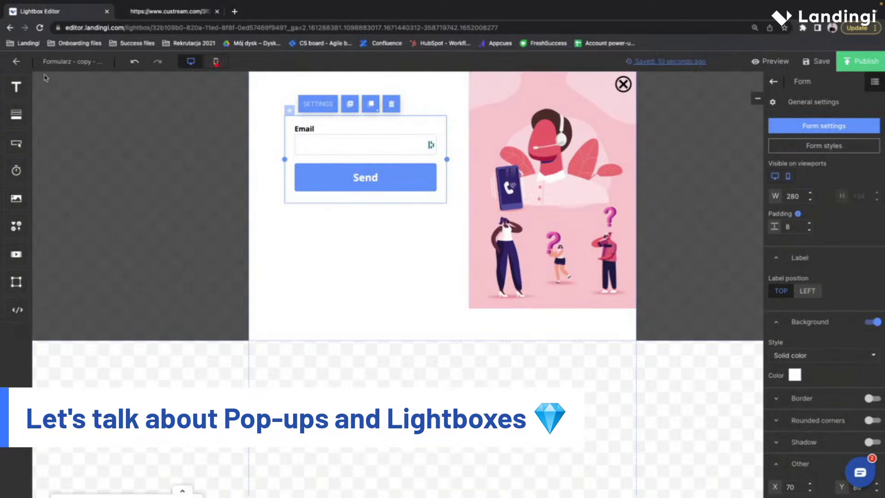
pyautogui.click(13, 65)
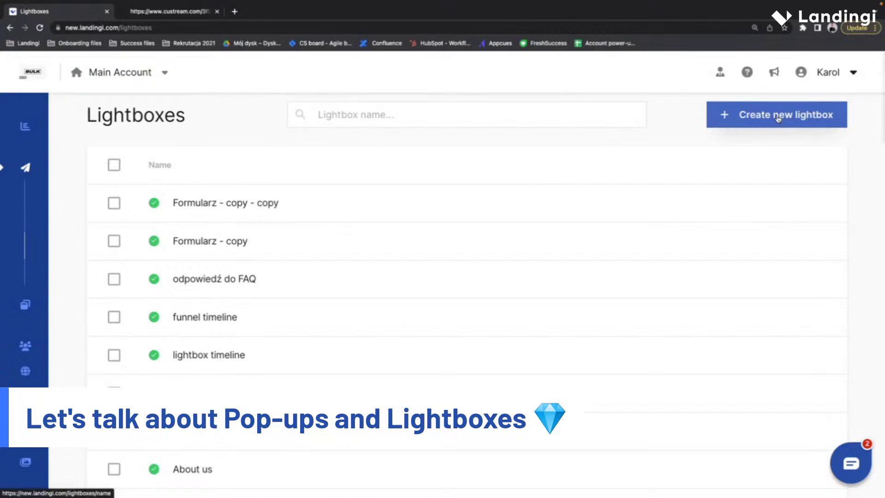
# - Create a new blank lightbox named "test lightbox" and exit its editor back to the lightbox list
pyautogui.click(779, 119)
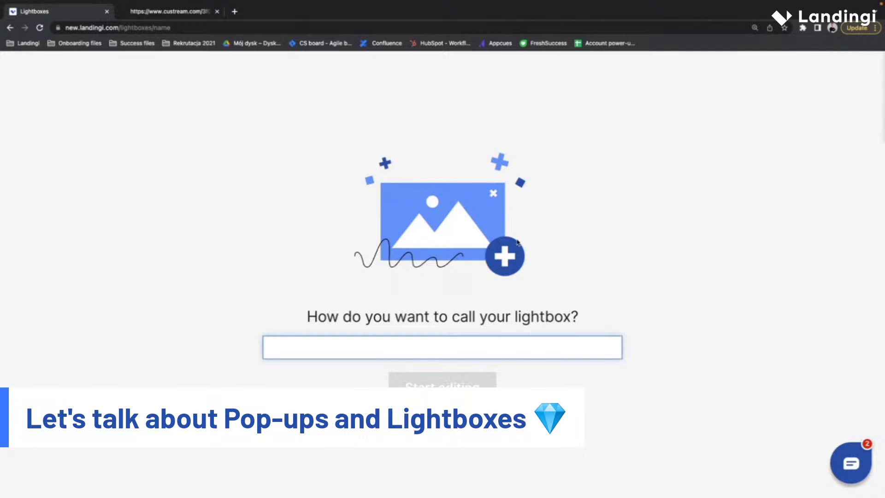
pyautogui.write('test lightbox')
pyautogui.press('Return')
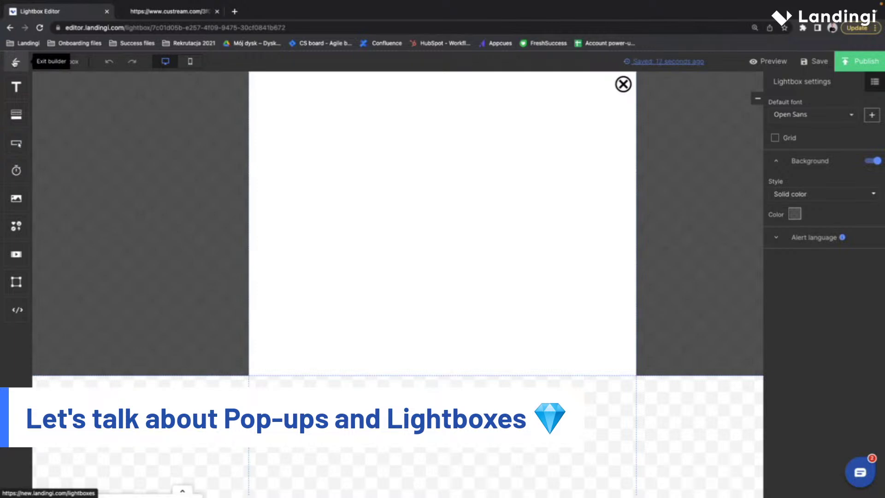
pyautogui.click(15, 64)
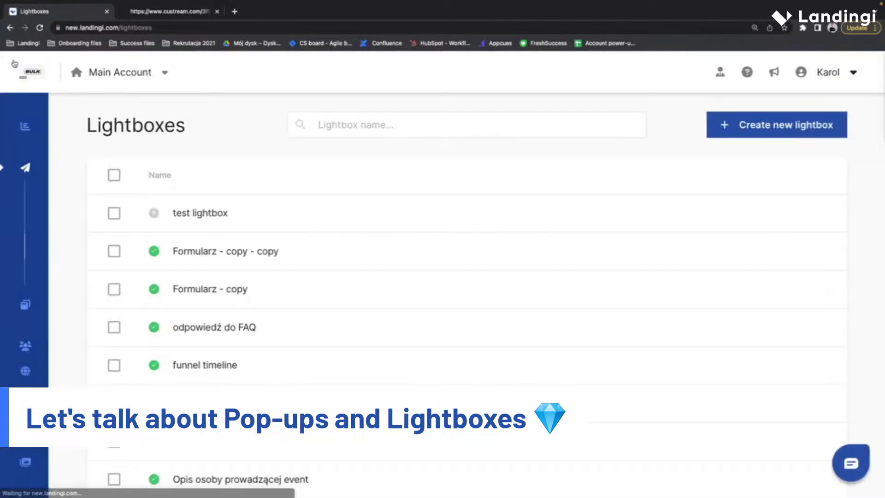
# - Go to the Popups list and start creating a new popup from a template
pyautogui.moveTo(127, 181)
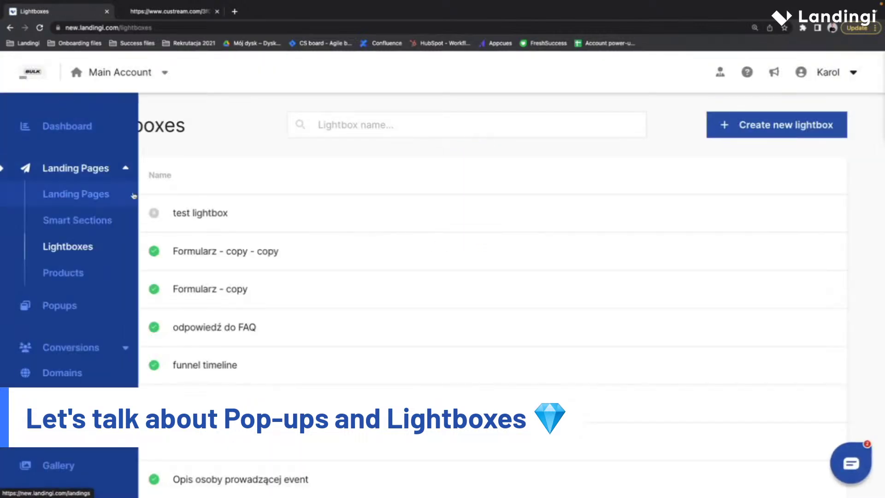
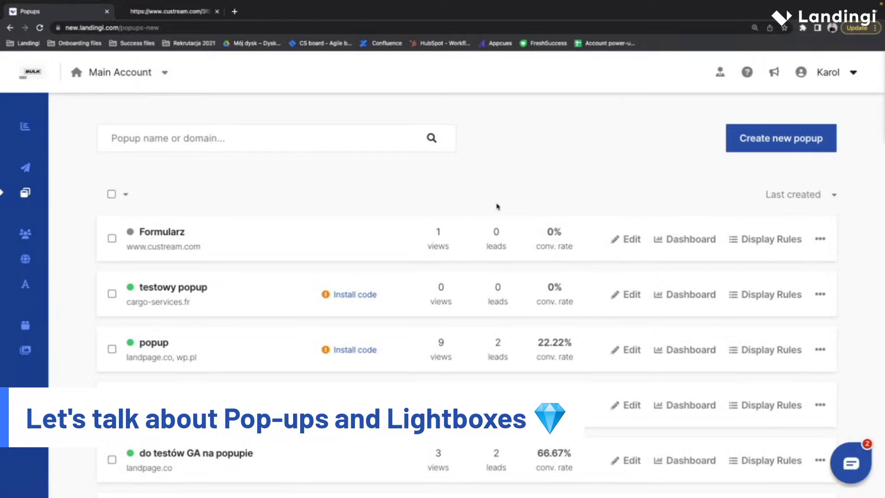
pyautogui.doubleClick(437, 231)
pyautogui.click(521, 248)
pyautogui.click(779, 147)
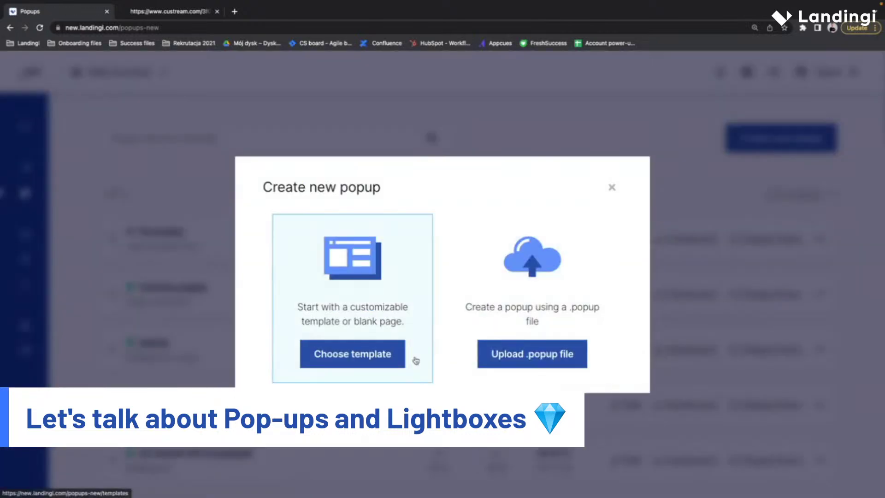
pyautogui.click(385, 362)
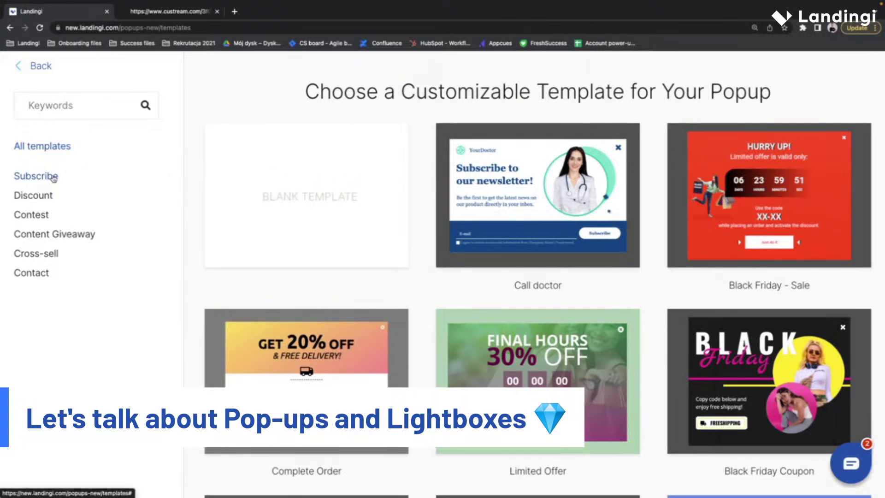
# - Browse the Contact, Contest and Discount template categories and use the Christmas Gift template for the popup
pyautogui.click(29, 276)
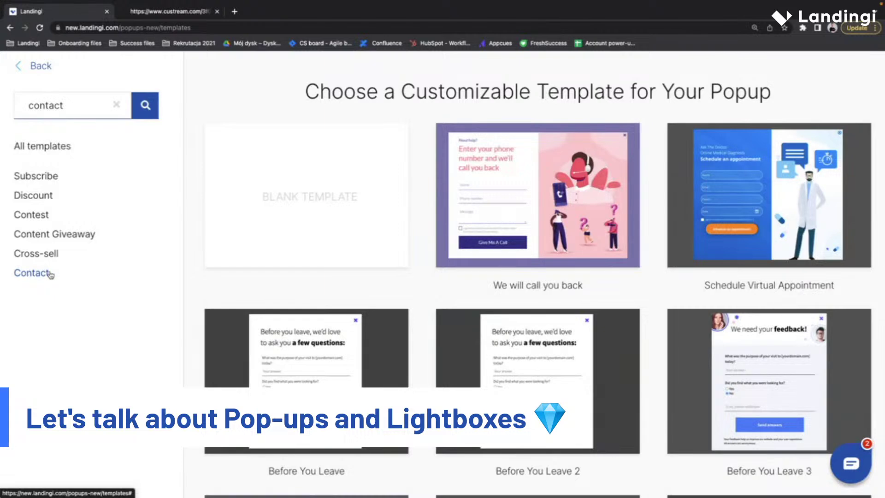
pyautogui.click(26, 216)
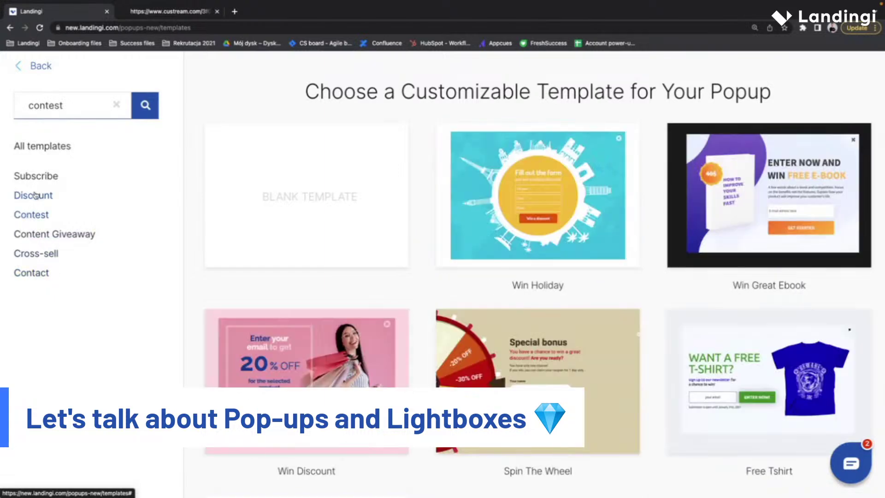
pyautogui.click(38, 196)
pyautogui.moveTo(555, 189)
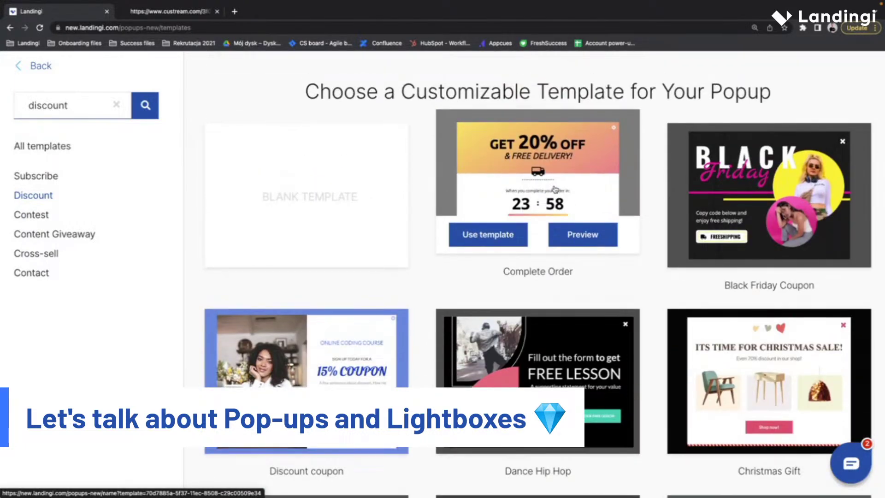
pyautogui.scroll(-1, 664, 96)
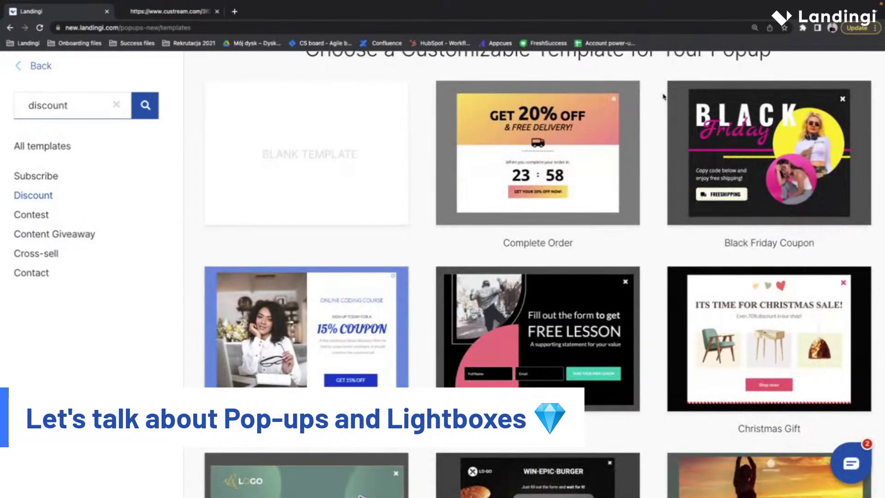
pyautogui.moveTo(758, 319)
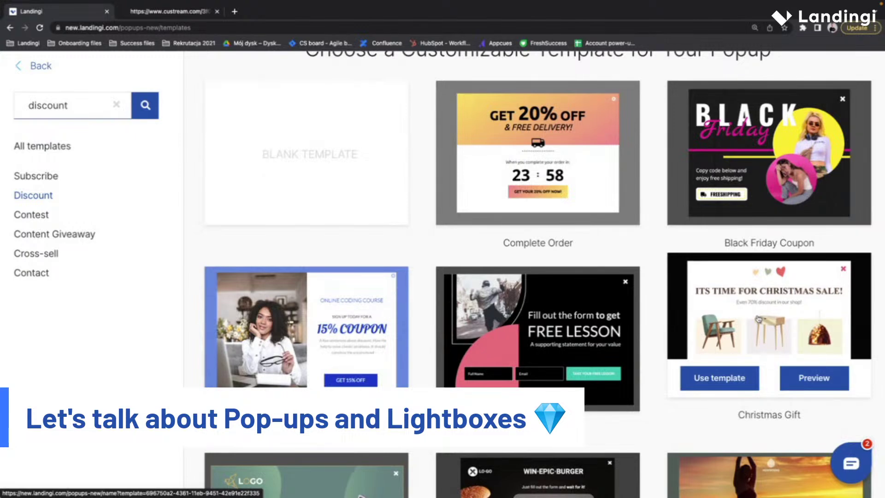
pyautogui.click(722, 382)
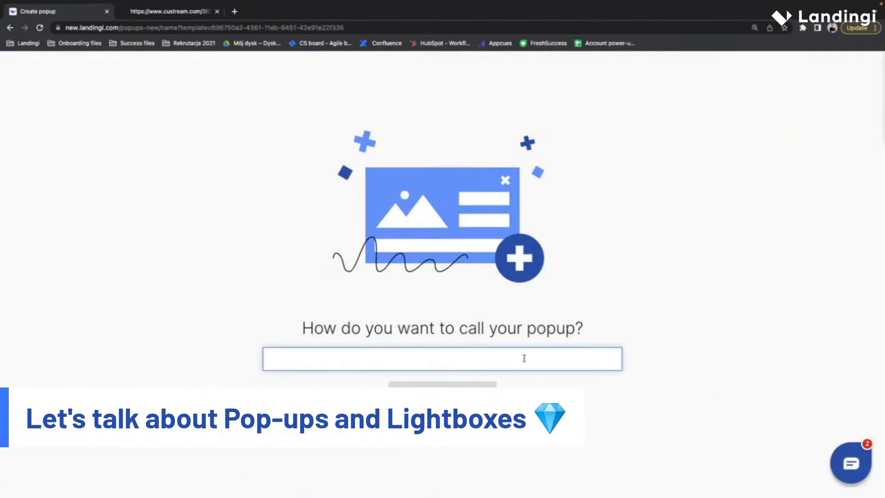
# - Name the popup "christmas popup", open it in the editor and accept the close icon update notice
pyautogui.write('christm')
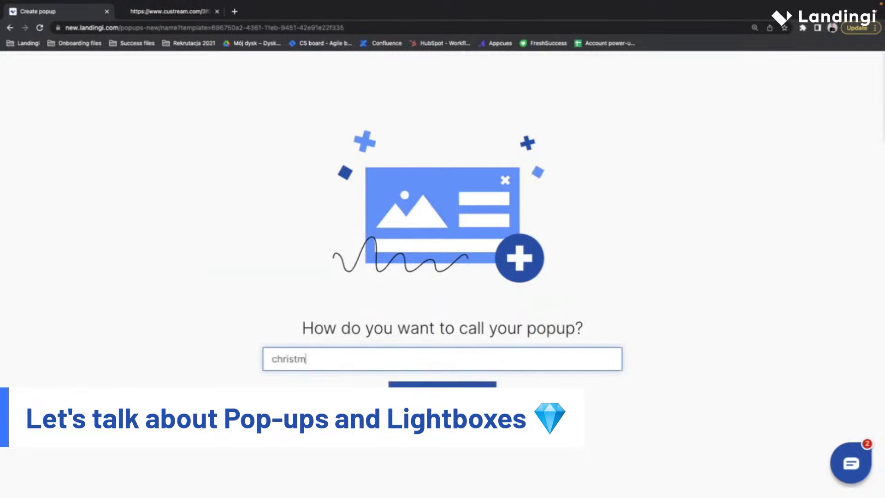
pyautogui.write('as popup')
pyautogui.press('Return')
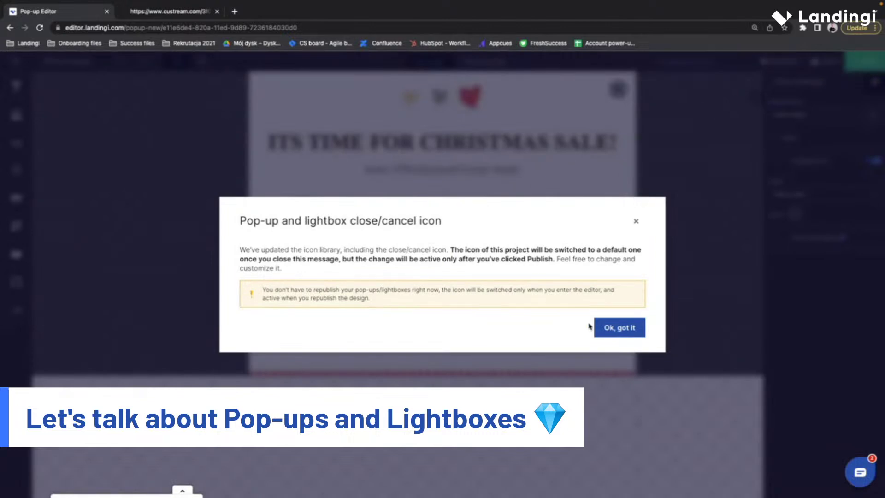
pyautogui.click(611, 328)
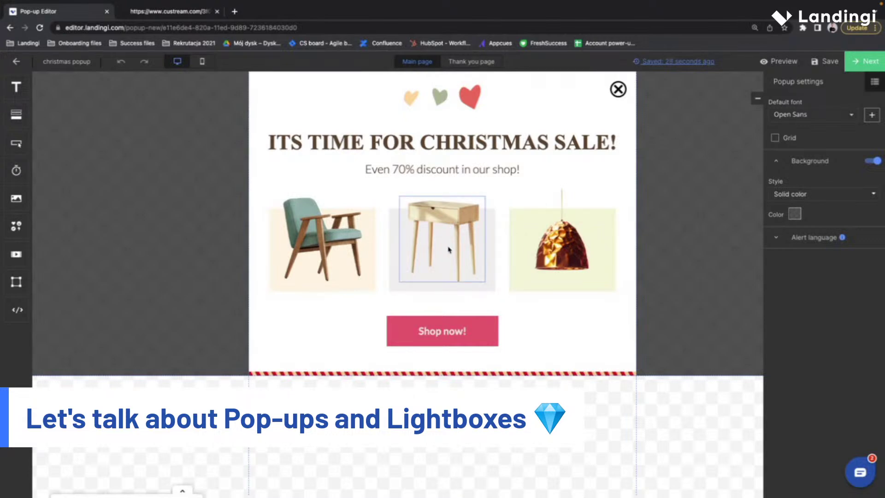
# - Move the wooden table image slightly left to X 277, Y 249, and select the "Shop now!" button
pyautogui.moveTo(447, 249)
pyautogui.mouseDown()
pyautogui.moveTo(327, 248)
pyautogui.moveTo(452, 236)
pyautogui.moveTo(431, 245)
pyautogui.mouseUp()
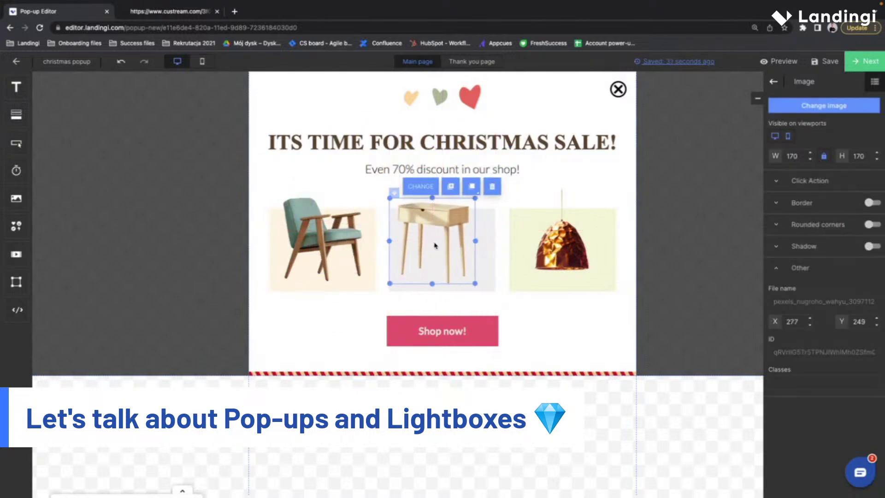
pyautogui.click(446, 327)
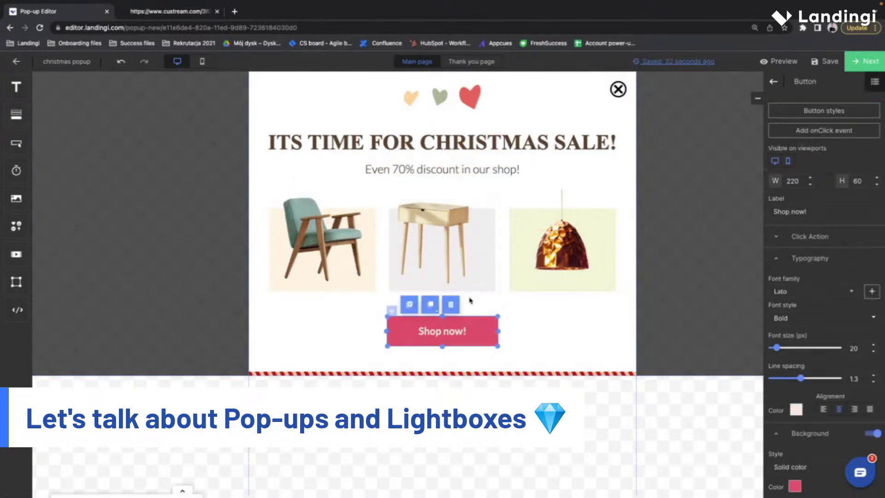
# - Replace the "Shop now!" button with a new default button centred below the three product images
pyautogui.click(453, 302)
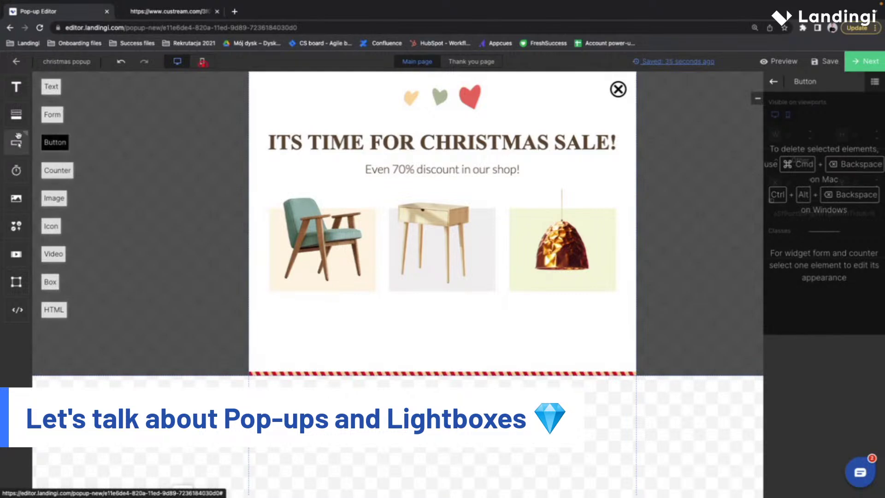
pyautogui.moveTo(16, 142); pyautogui.dragTo(422, 326)
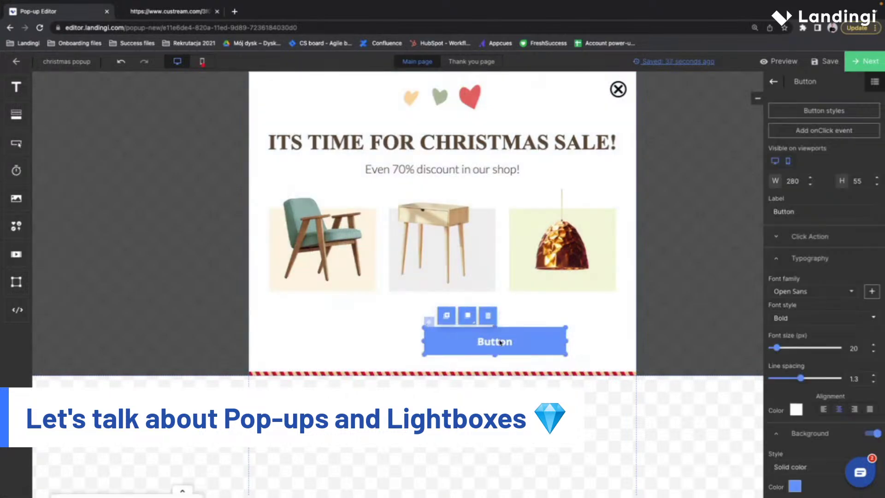
pyautogui.moveTo(498, 342); pyautogui.dragTo(445, 338)
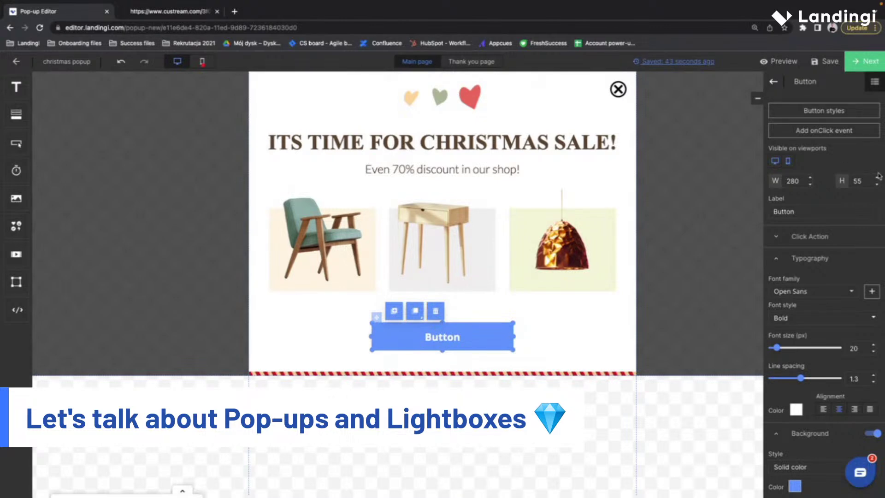
pyautogui.click(553, 107)
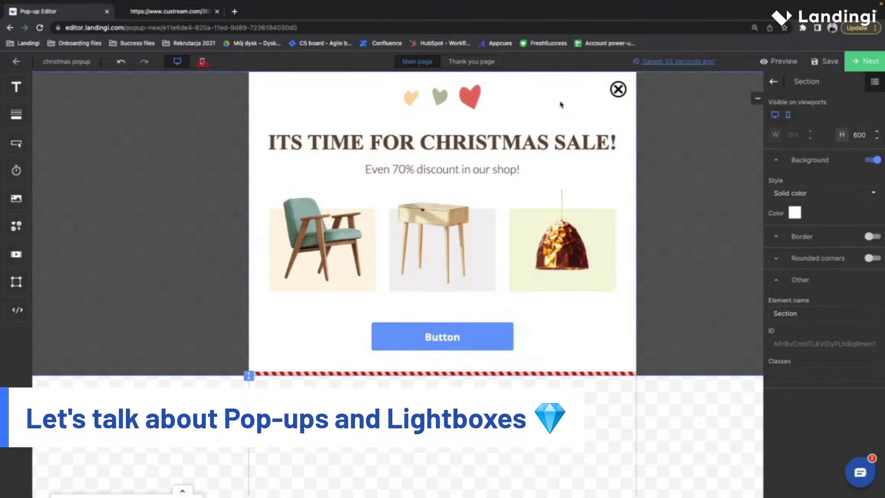
# - Proceed to the popup's display rules and open the external website form for choosing where it displays
pyautogui.click(857, 67)
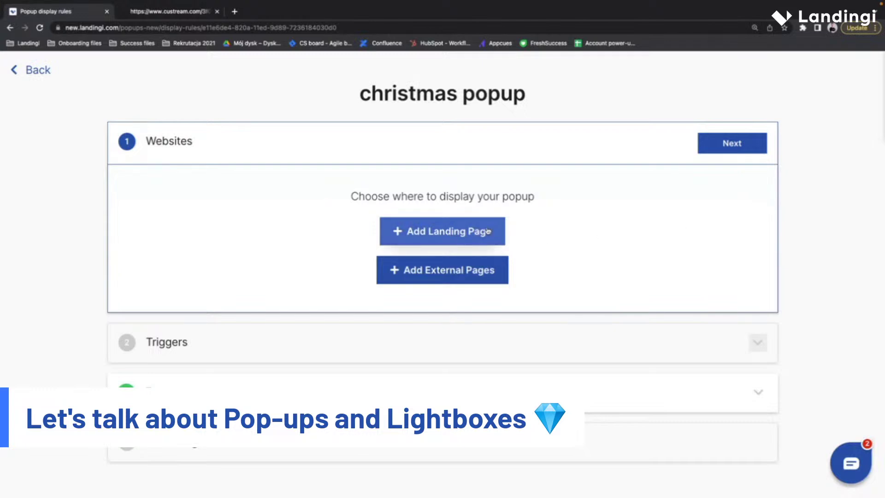
pyautogui.click(487, 273)
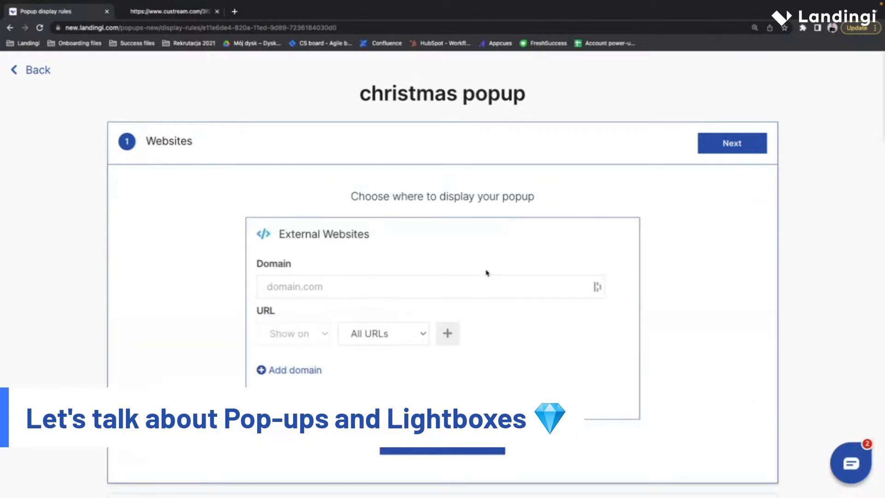
pyautogui.scroll(-1, 478, 283)
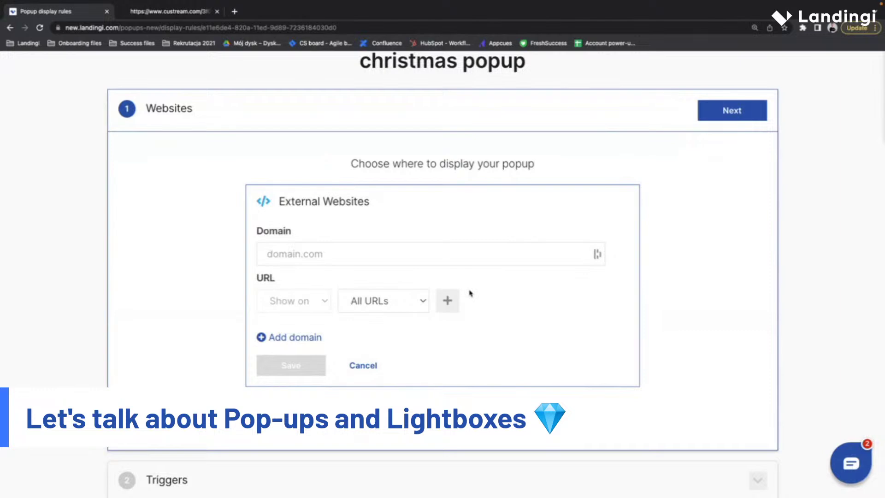
pyautogui.scroll(1, 470, 294)
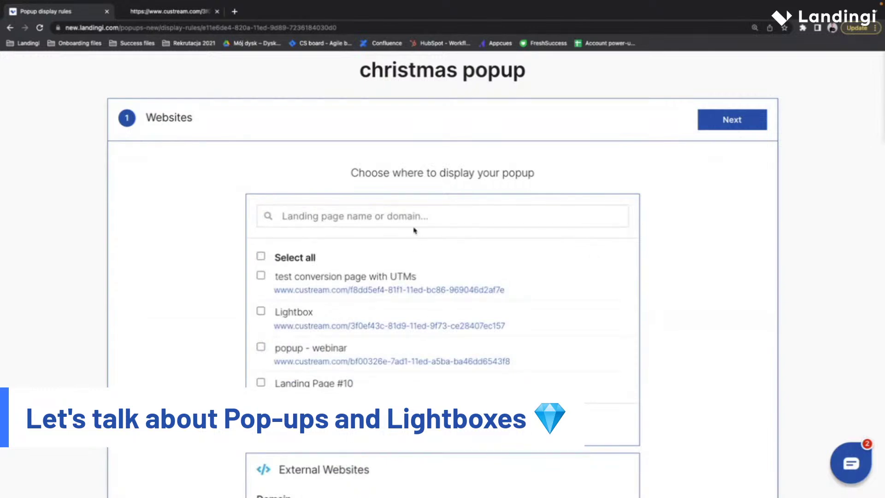
# - Search the landing pages for "popu" and save "popup - webinar" as the page that displays the popup
pyautogui.click(410, 216)
pyautogui.write('popu')
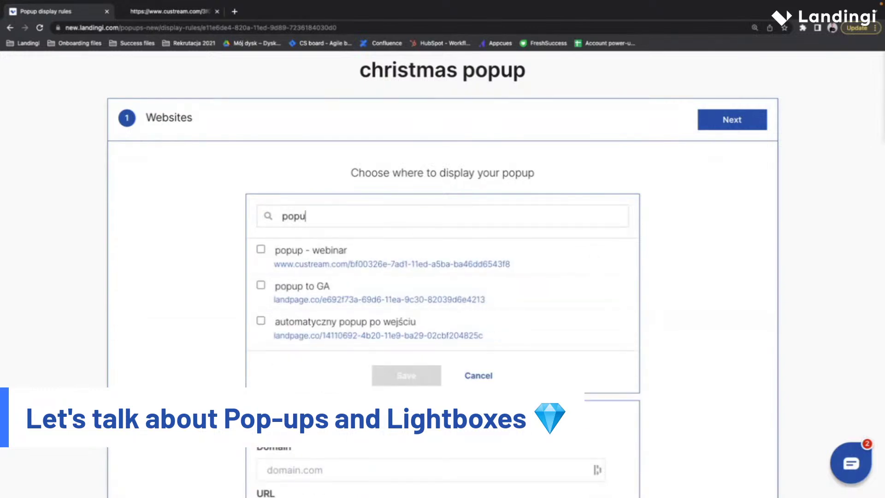
pyautogui.click(261, 249)
pyautogui.click(415, 379)
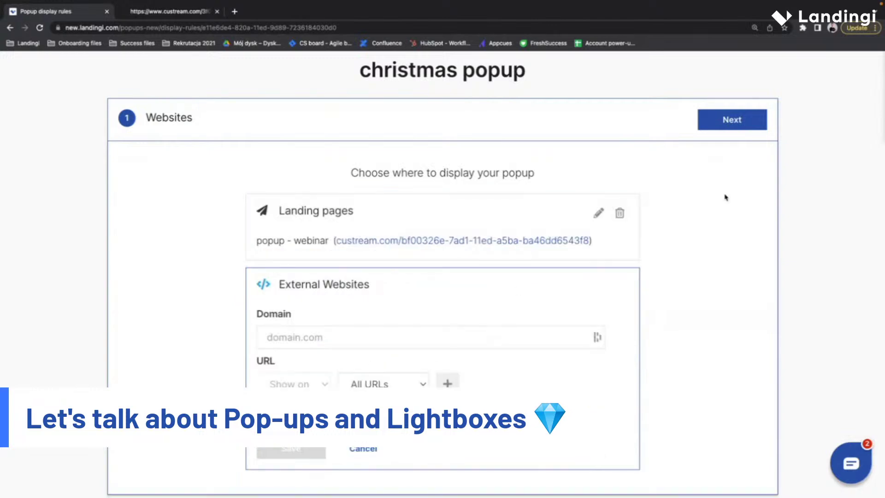
# - Cancel the empty external website form in the Websites rules and proceed to the triggers
pyautogui.click(720, 122)
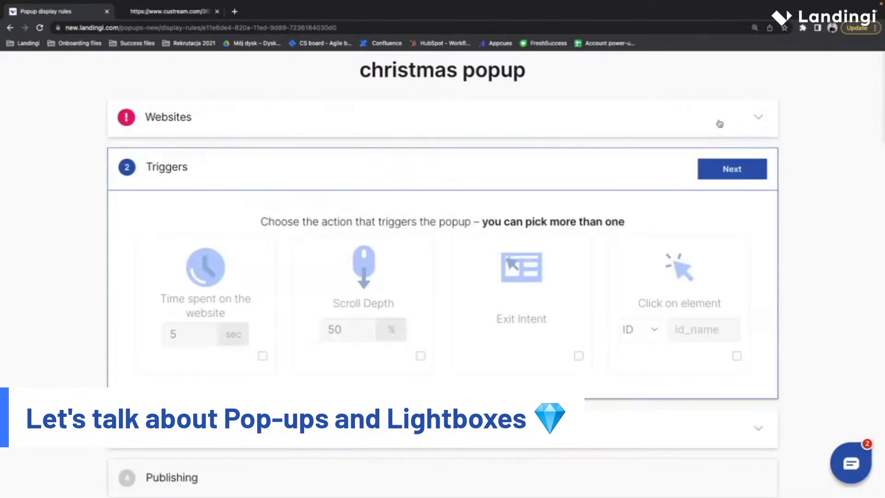
pyautogui.click(434, 123)
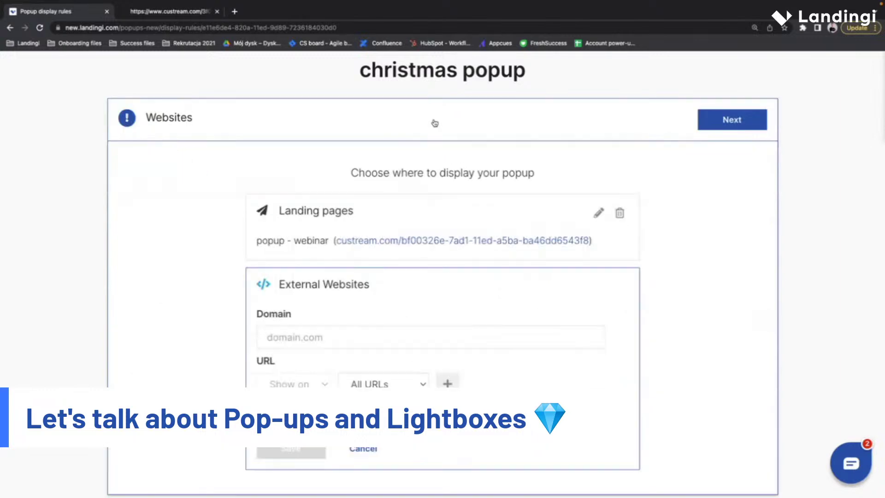
pyautogui.scroll(-3, 587, 390)
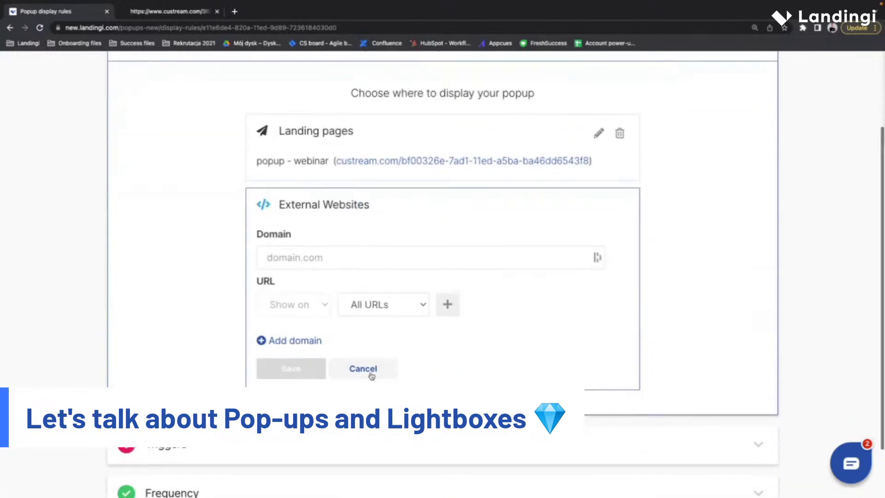
pyautogui.click(366, 372)
pyautogui.click(722, 142)
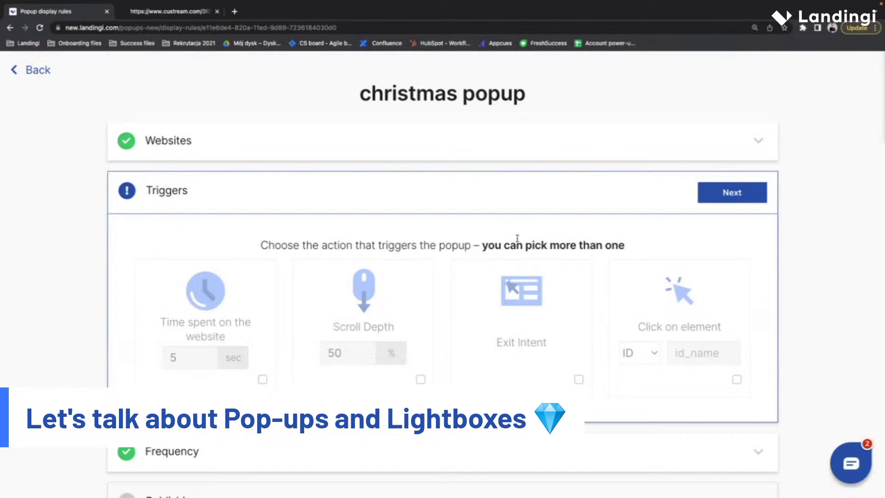
# - Try the Click on element trigger, look at its element identifier options and deselect it
pyautogui.click(698, 324)
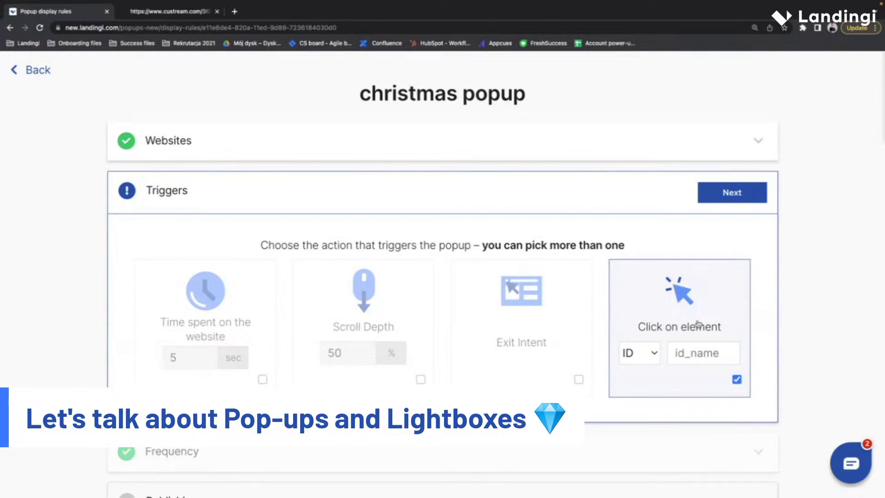
pyautogui.click(646, 358)
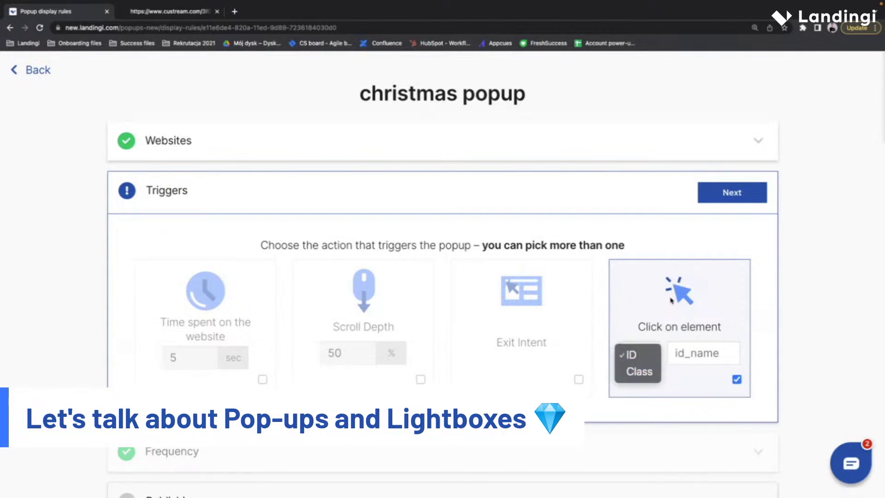
pyautogui.click(650, 302)
pyautogui.click(641, 294)
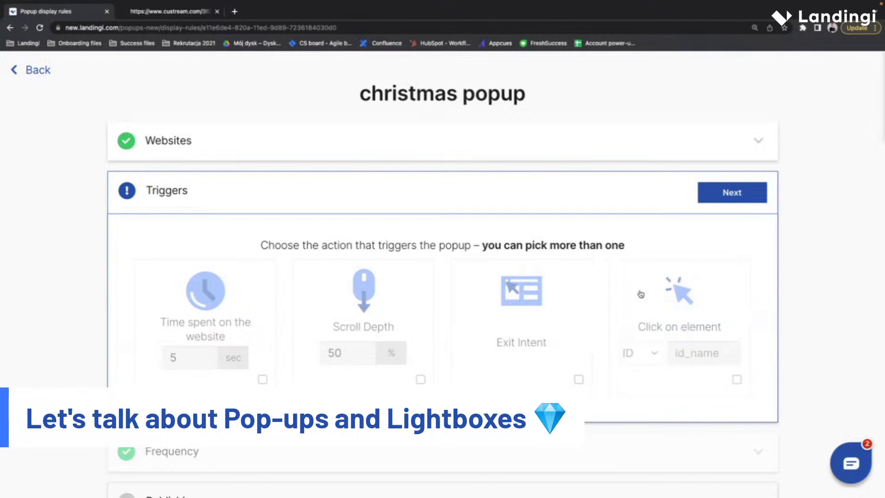
# - Try the Exit Intent and Scroll Depth triggers, leaving only Time spent on the website selected
pyautogui.click(535, 296)
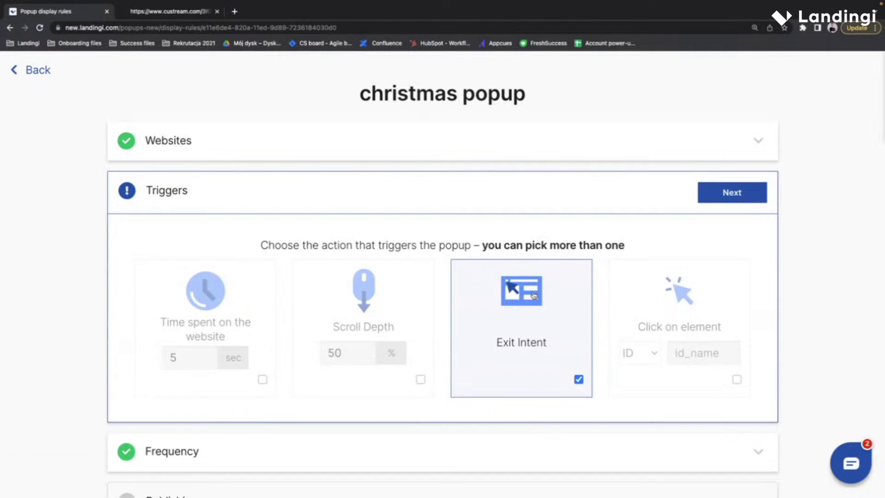
pyautogui.click(374, 310)
pyautogui.click(526, 336)
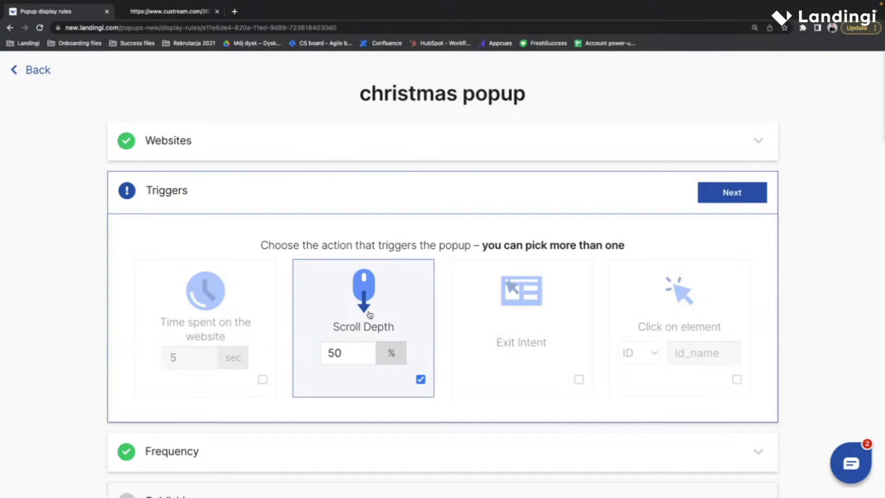
pyautogui.click(239, 317)
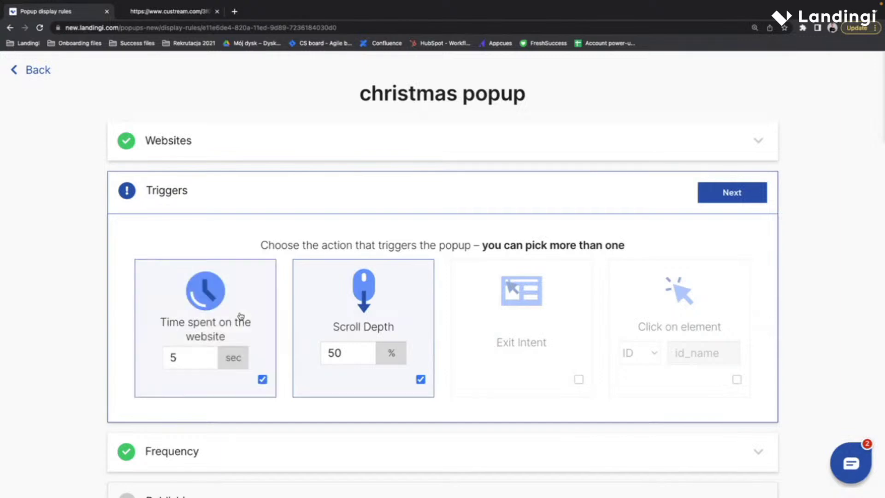
pyautogui.click(354, 340)
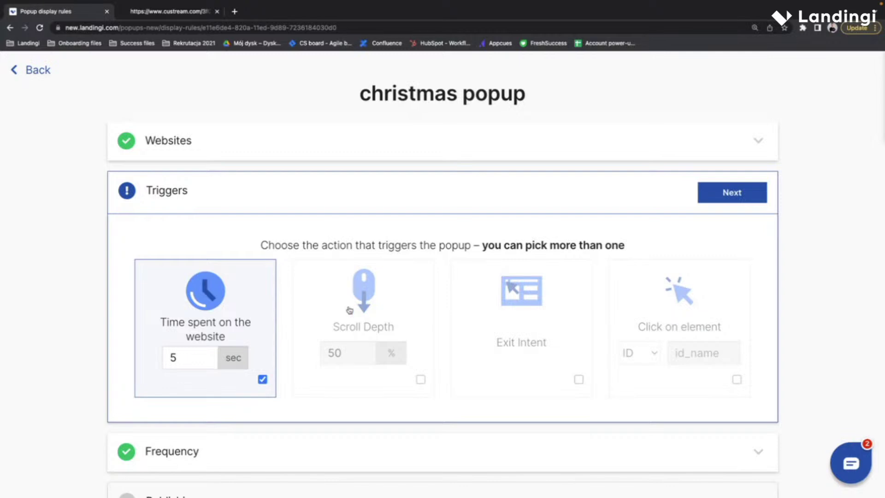
# - Set the time on website value to 6 sec and switch the active trigger to Scroll Depth at 50%
pyautogui.click(178, 358)
pyautogui.press('BackSpace')
pyautogui.write('6')
pyautogui.click(349, 299)
pyautogui.click(212, 306)
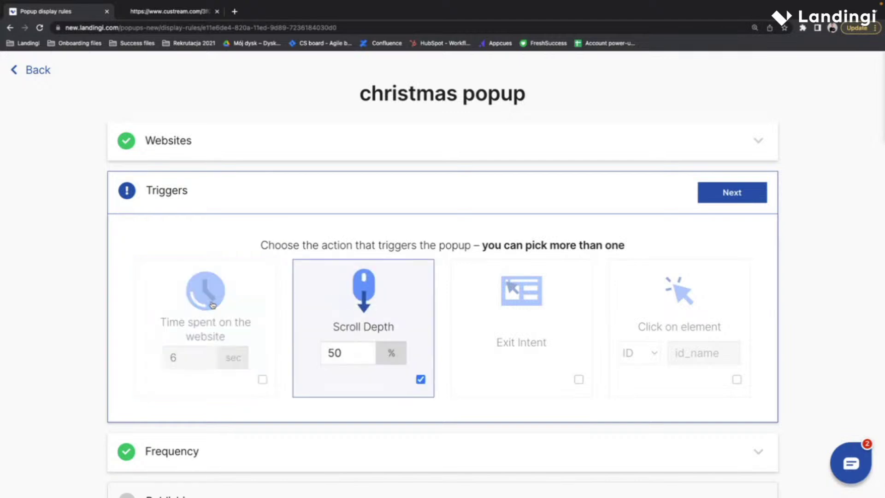
# - Confirm the triggers, recheck the Scroll Depth selection and continue to the frequency settings
pyautogui.click(749, 191)
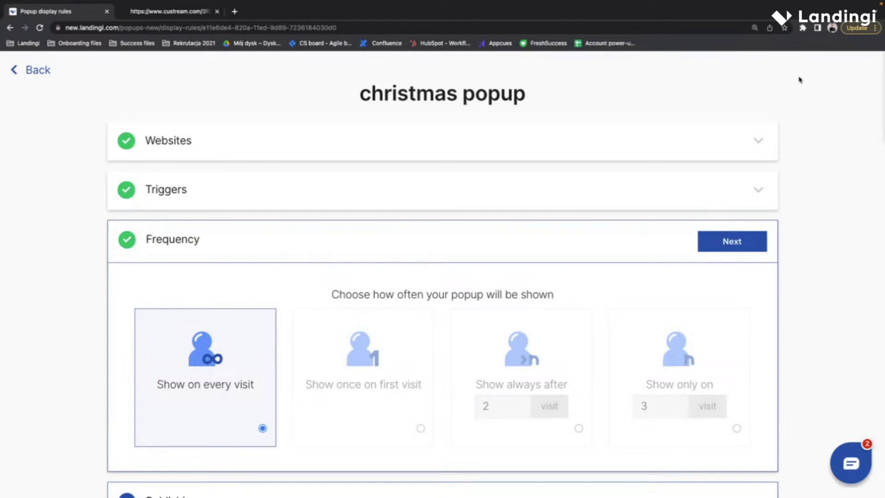
pyautogui.click(660, 191)
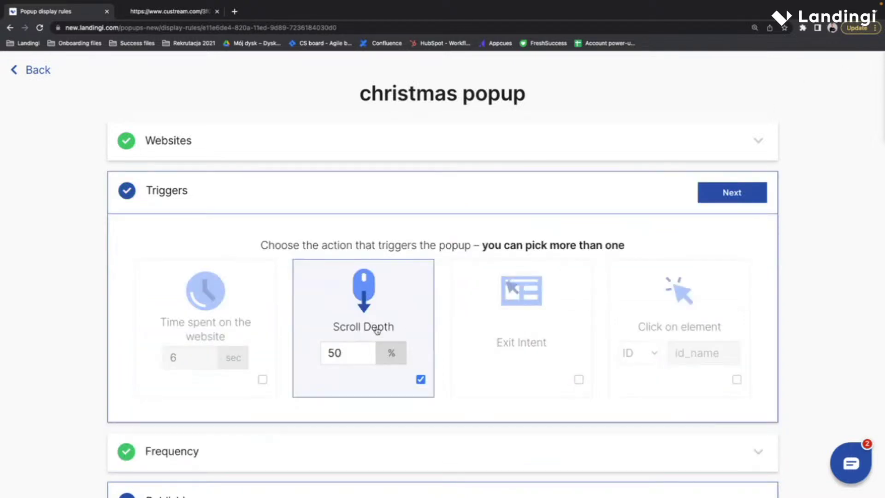
pyautogui.click(744, 200)
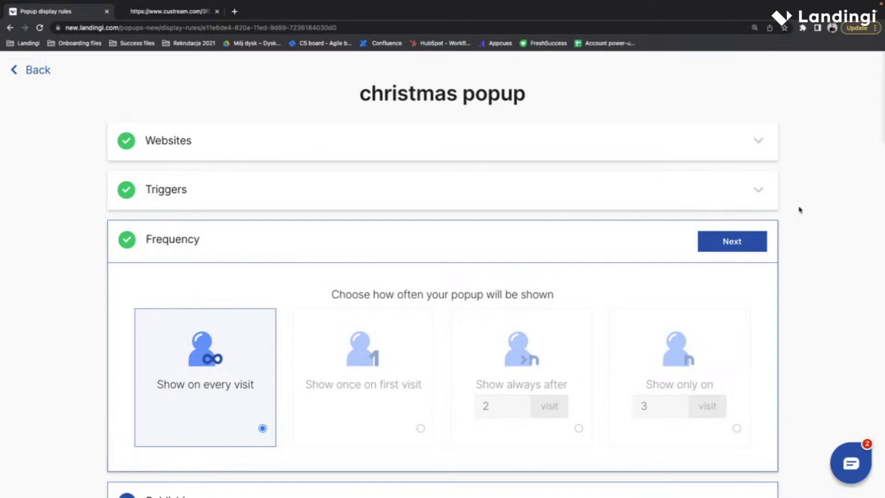
# - Keep the frequency at "Show on every visit" and publish the popup
pyautogui.scroll(-1, 857, 270)
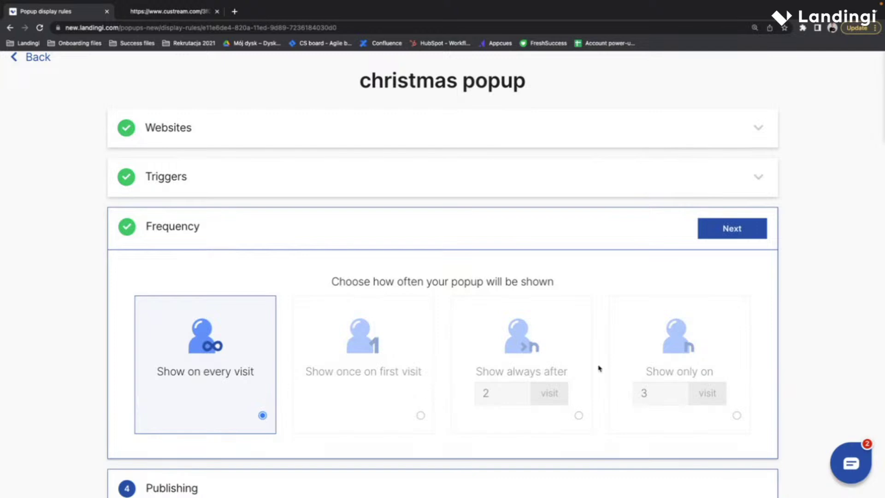
pyautogui.scroll(-1, 495, 286)
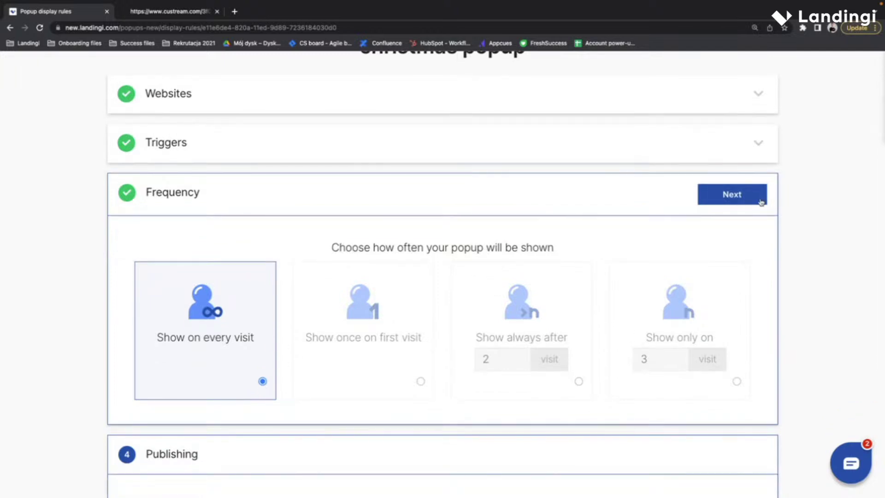
pyautogui.click(735, 198)
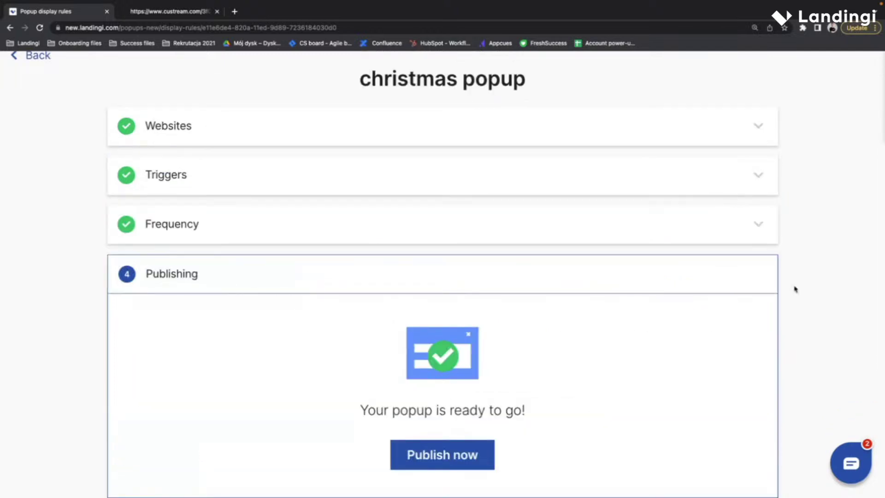
pyautogui.click(451, 461)
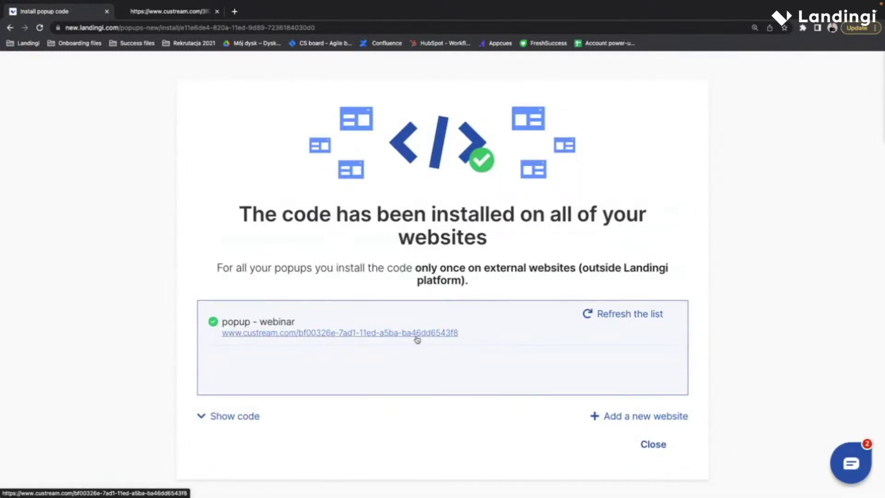
# - Open the published "popup - webinar" page and scroll past half of it to test the Christmas popup
pyautogui.click(418, 339)
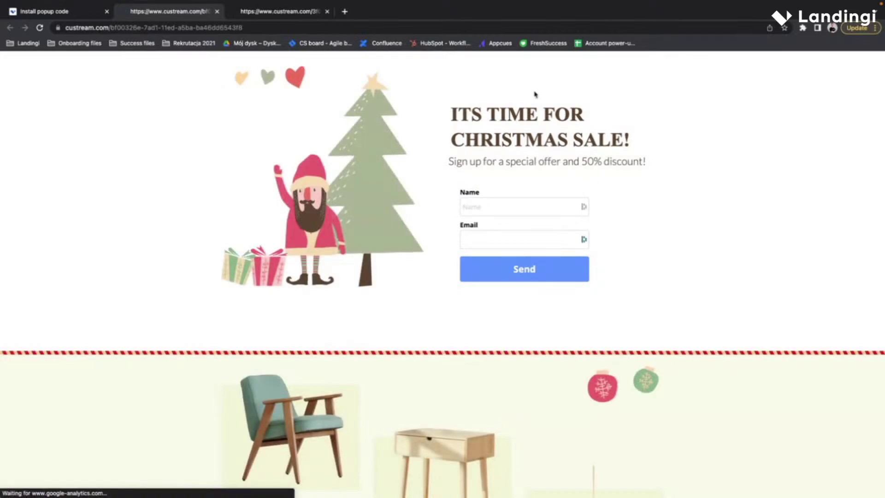
pyautogui.scroll(-3, 600, 193)
pyautogui.scroll(-5, 601, 193)
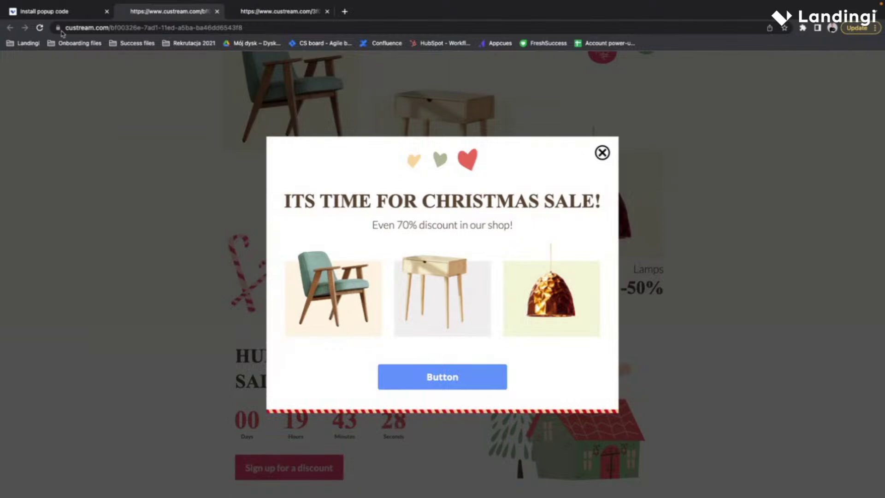
# - Return to the popup installation page, show the install code and examine the instructions for external websites
pyautogui.click(57, 14)
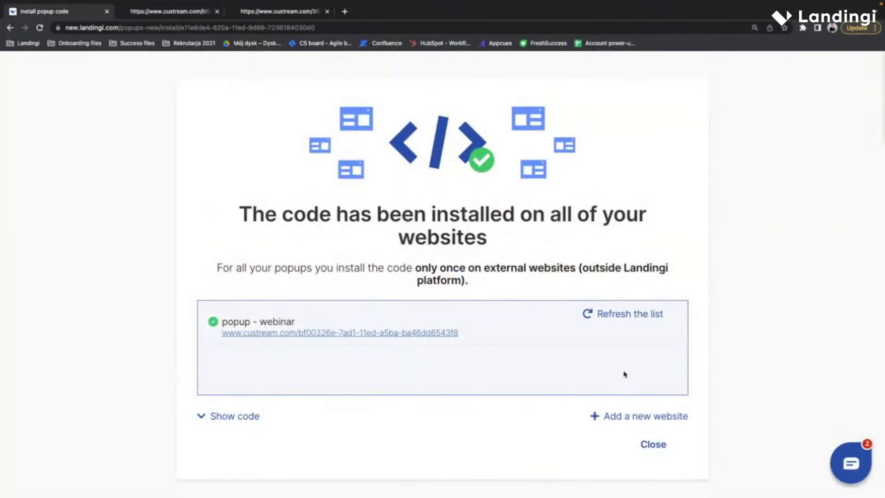
pyautogui.click(218, 418)
pyautogui.scroll(-1, 381, 382)
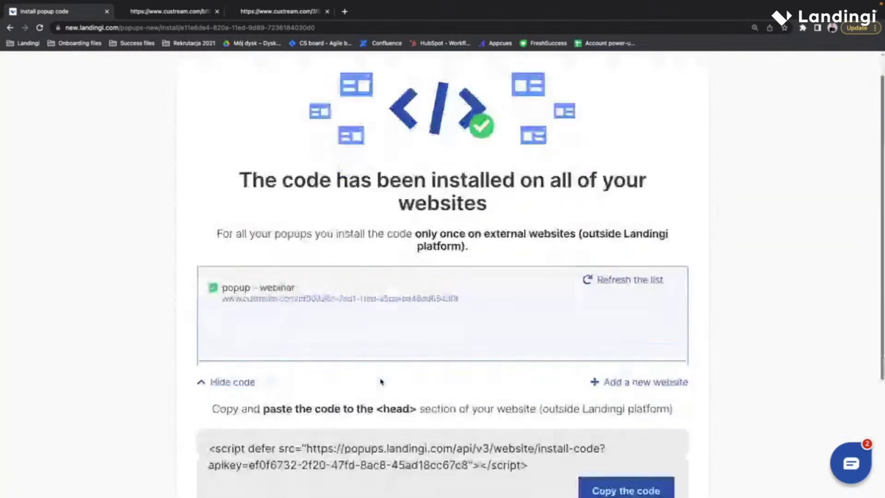
pyautogui.scroll(-4, 381, 382)
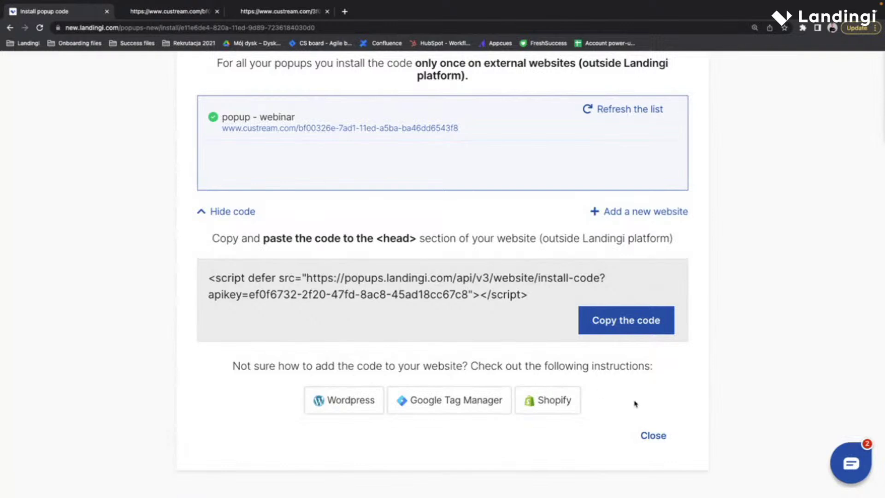
pyautogui.scroll(1, 636, 404)
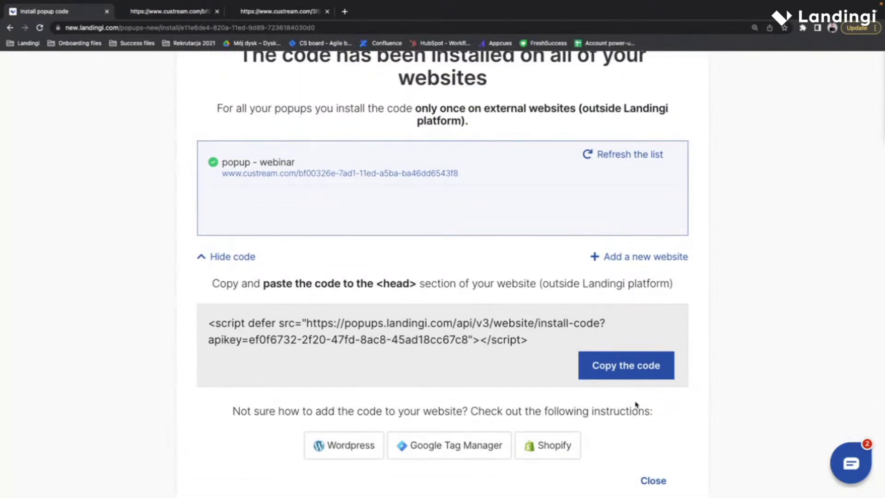